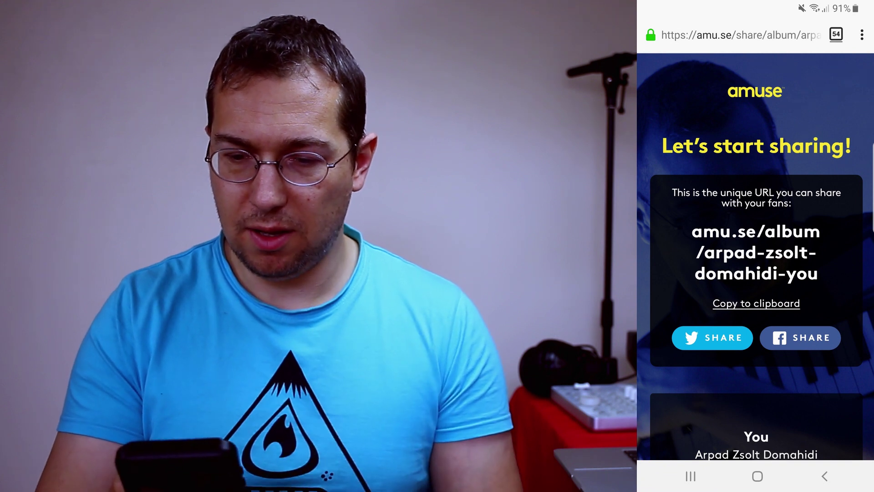
{"action": "scroll", "coordinate": [756, 260], "scroll_direction": "down", "scroll_amount": 5}
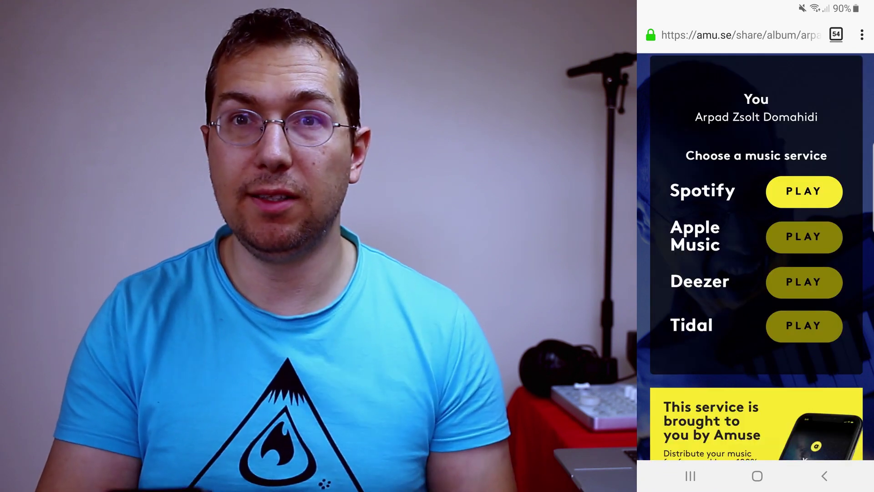